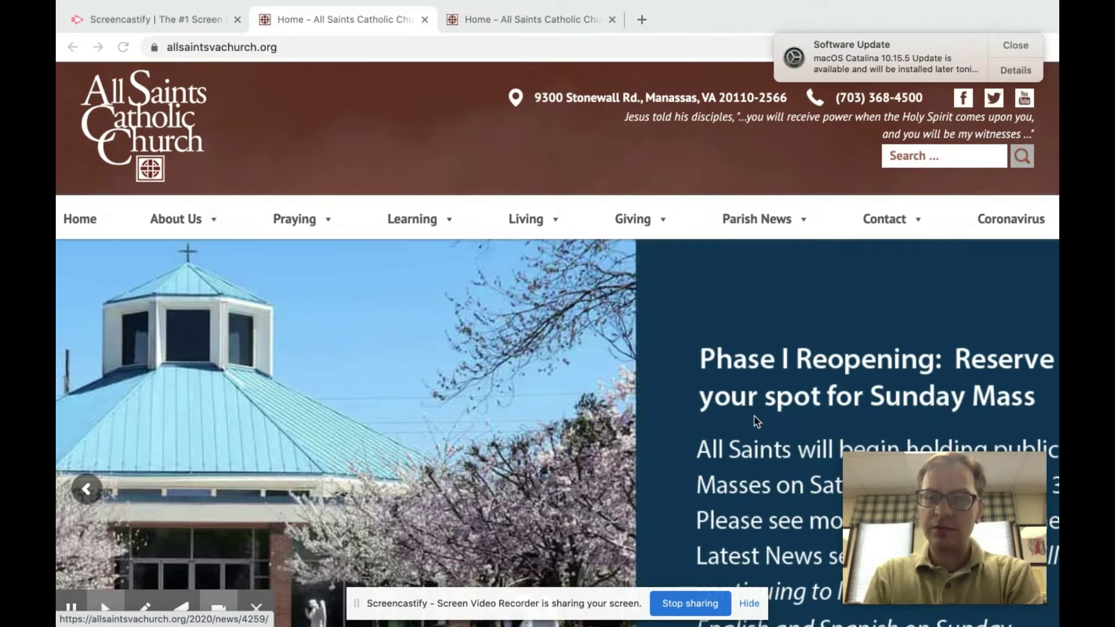
# - Dismiss the Software Update notification and bring the Phase I reopening slide into view
pyautogui.click(1015, 45)
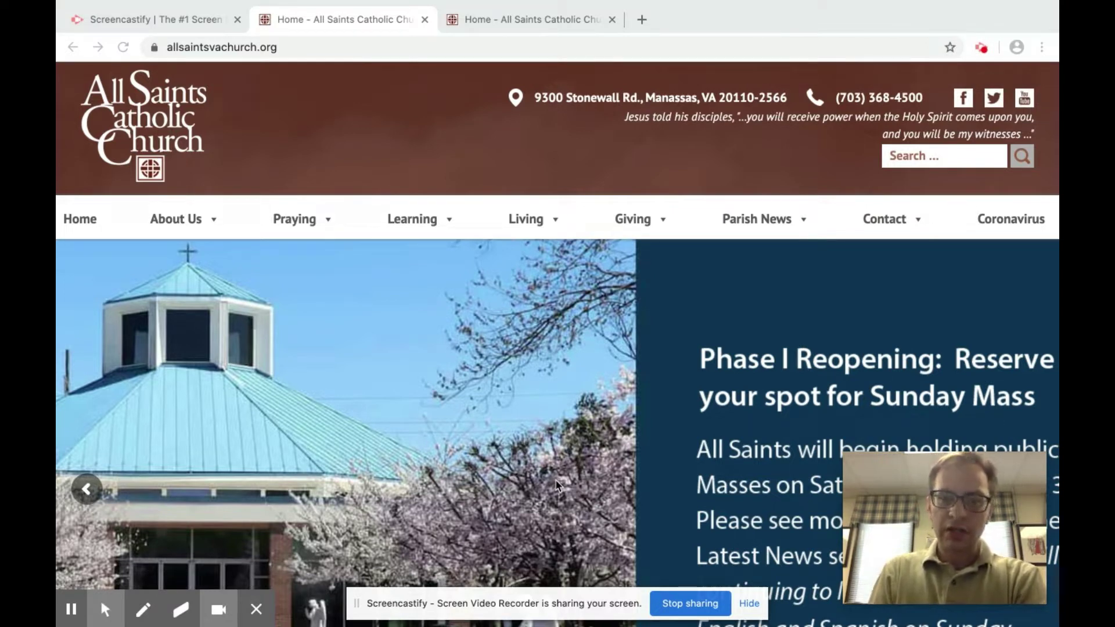
pyautogui.scroll(-1, 555, 483)
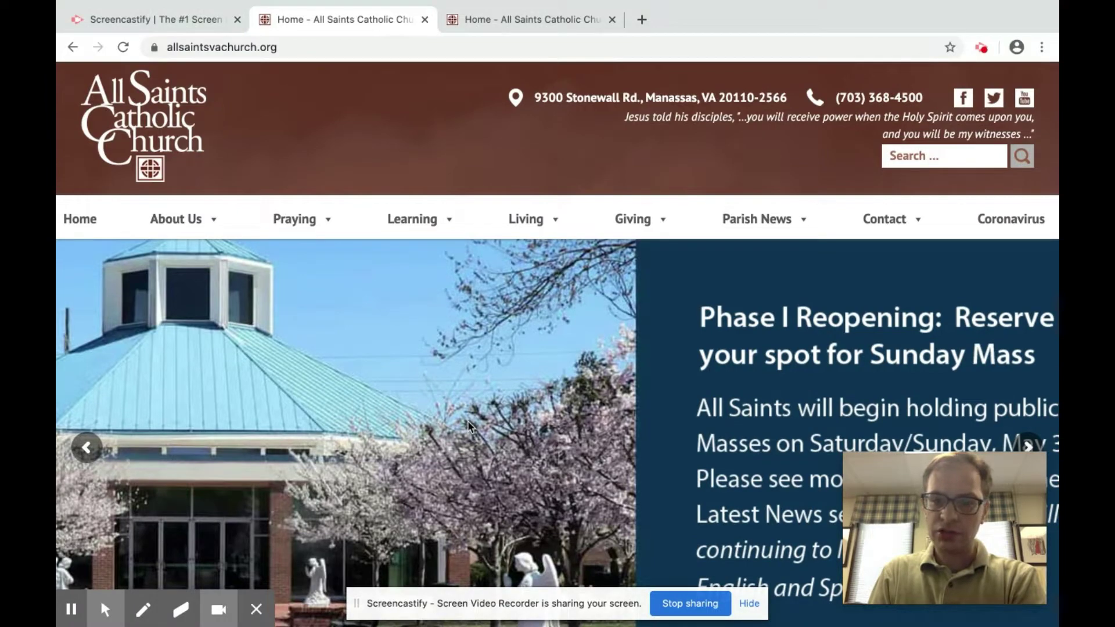
# - Open the Phase I reopening article and scroll down to its Mass Reservations button
pyautogui.click(472, 394)
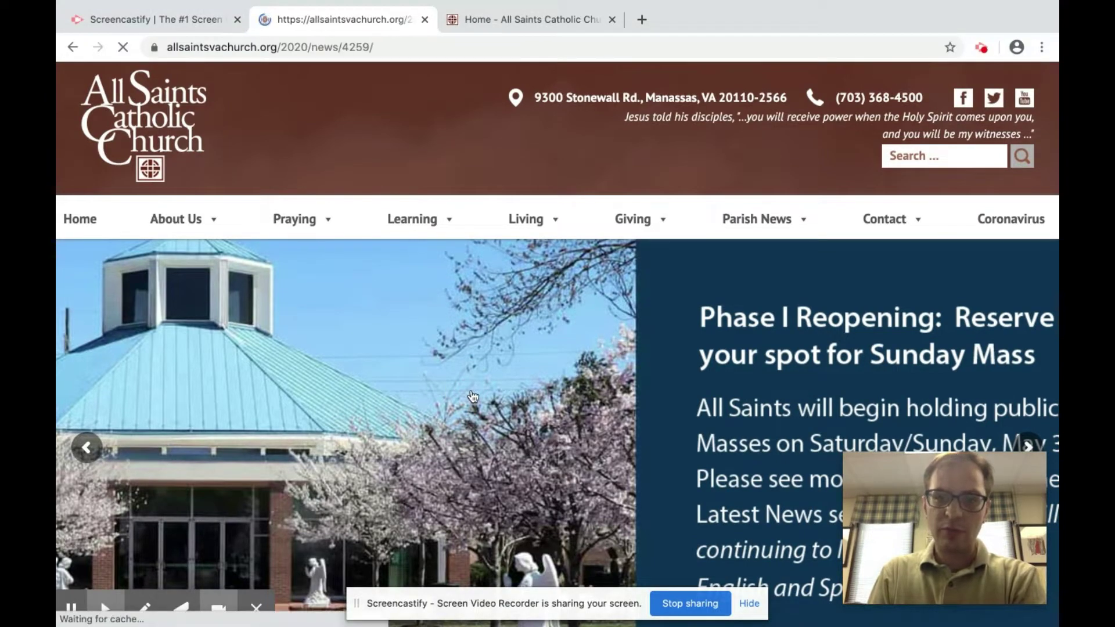
pyautogui.scroll(-5, 472, 396)
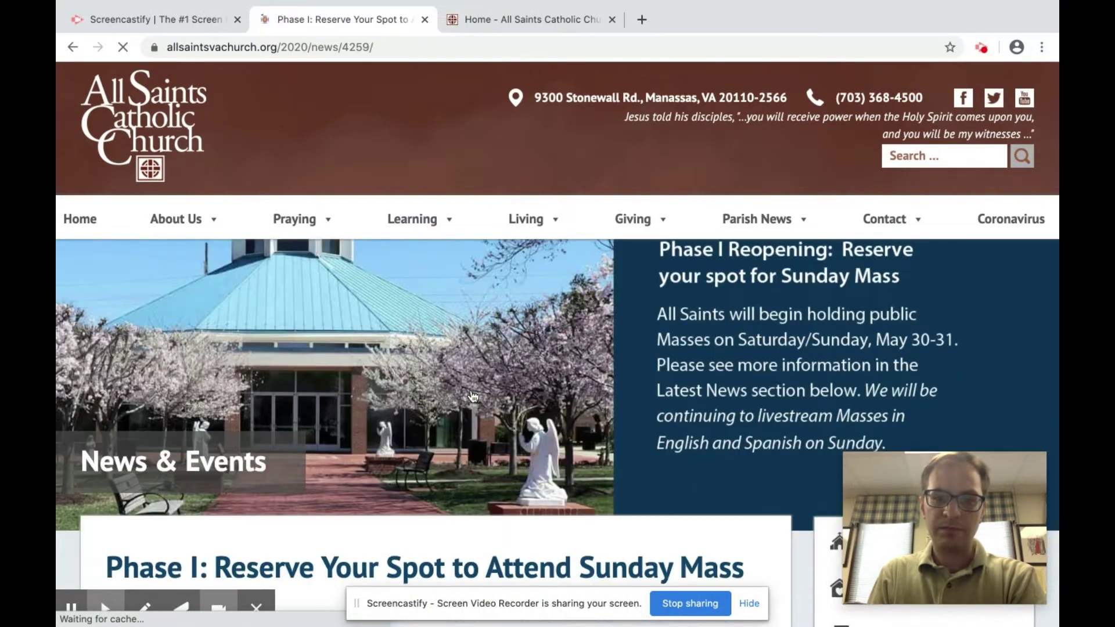
pyautogui.scroll(-5, 472, 396)
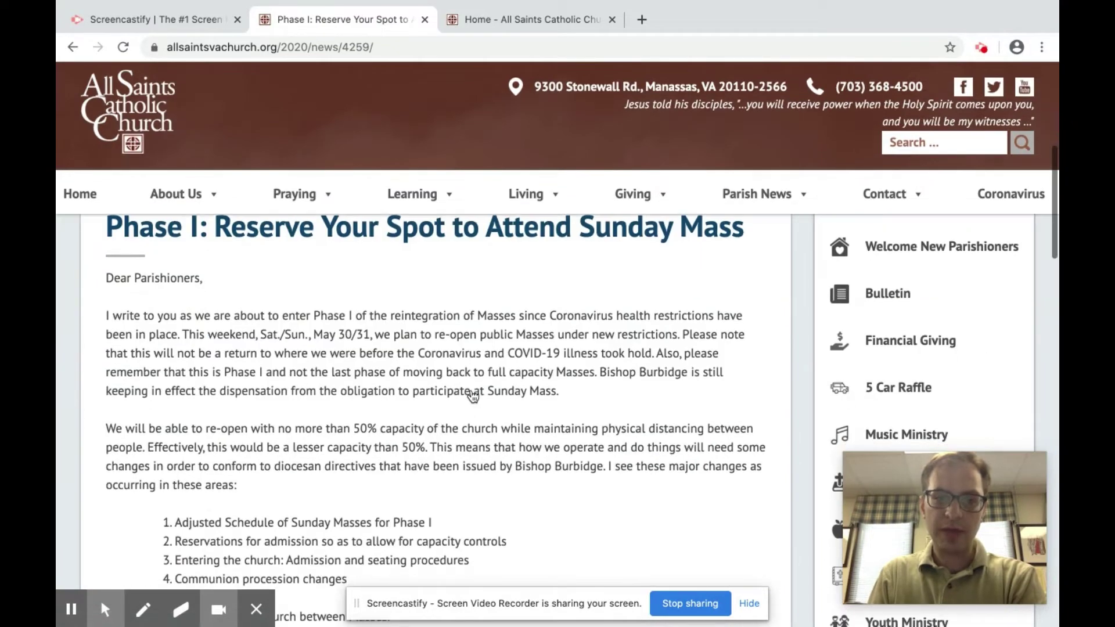
pyautogui.scroll(-6, 472, 397)
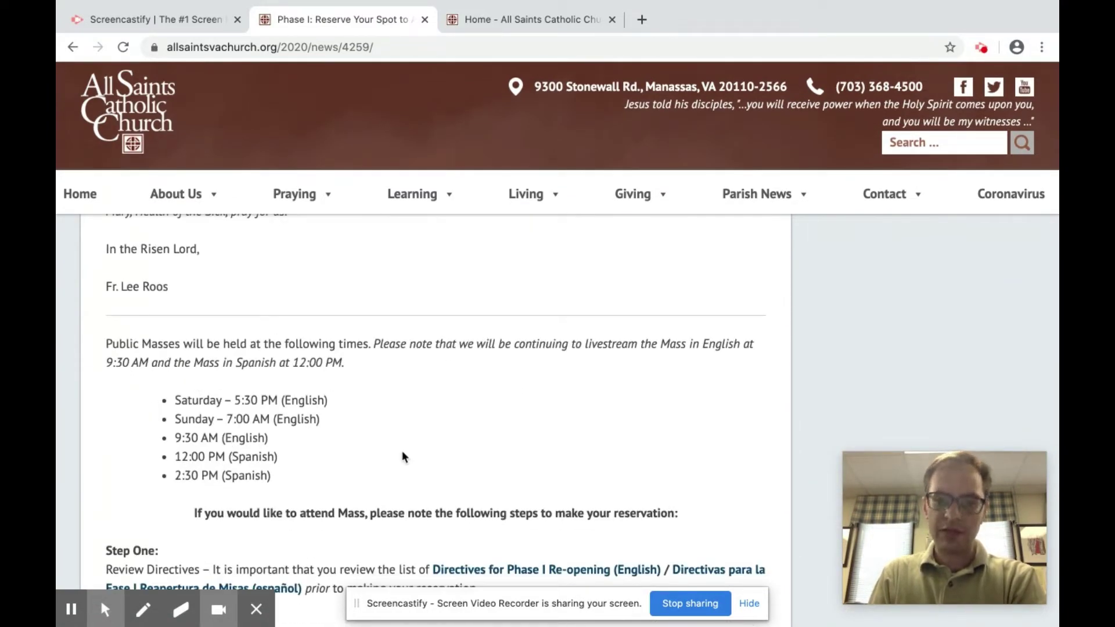
pyautogui.scroll(-2, 441, 464)
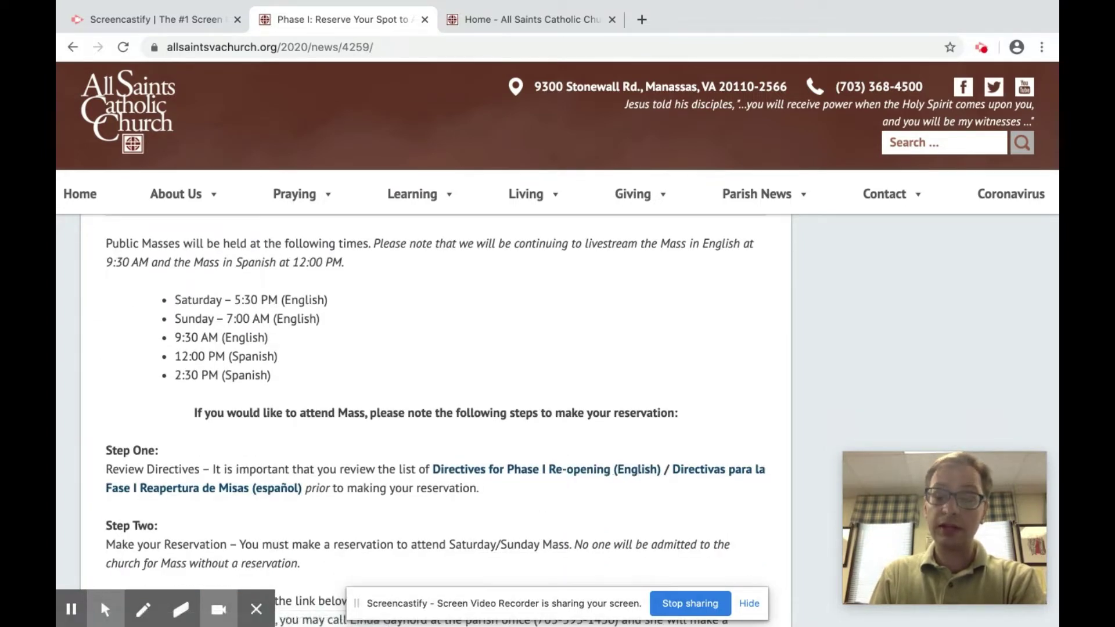
pyautogui.scroll(-1, 506, 482)
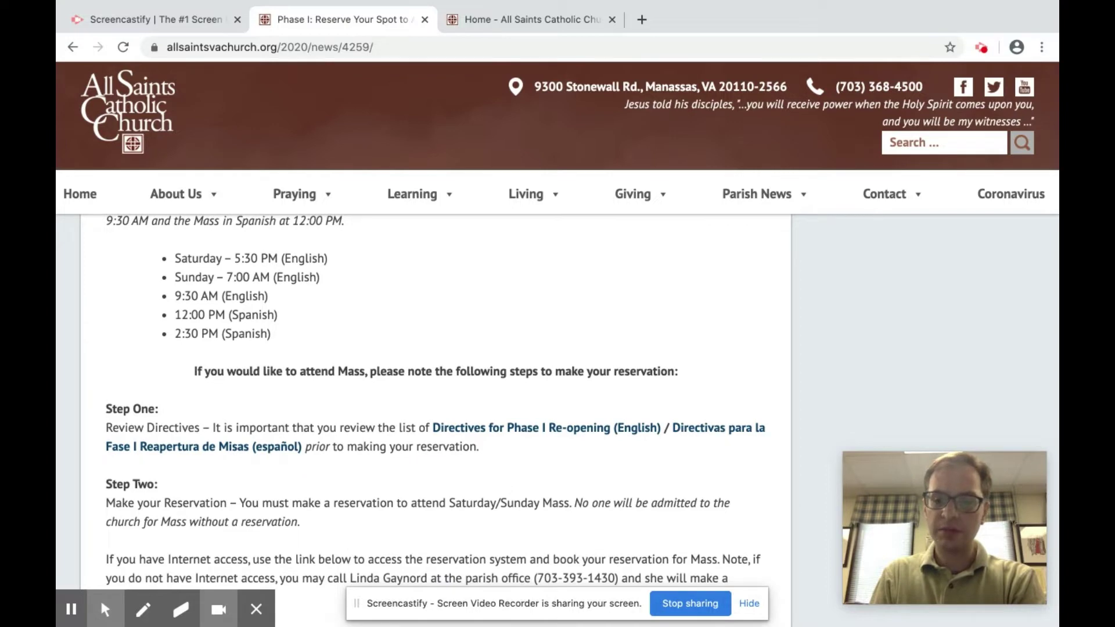
pyautogui.scroll(-1, 425, 460)
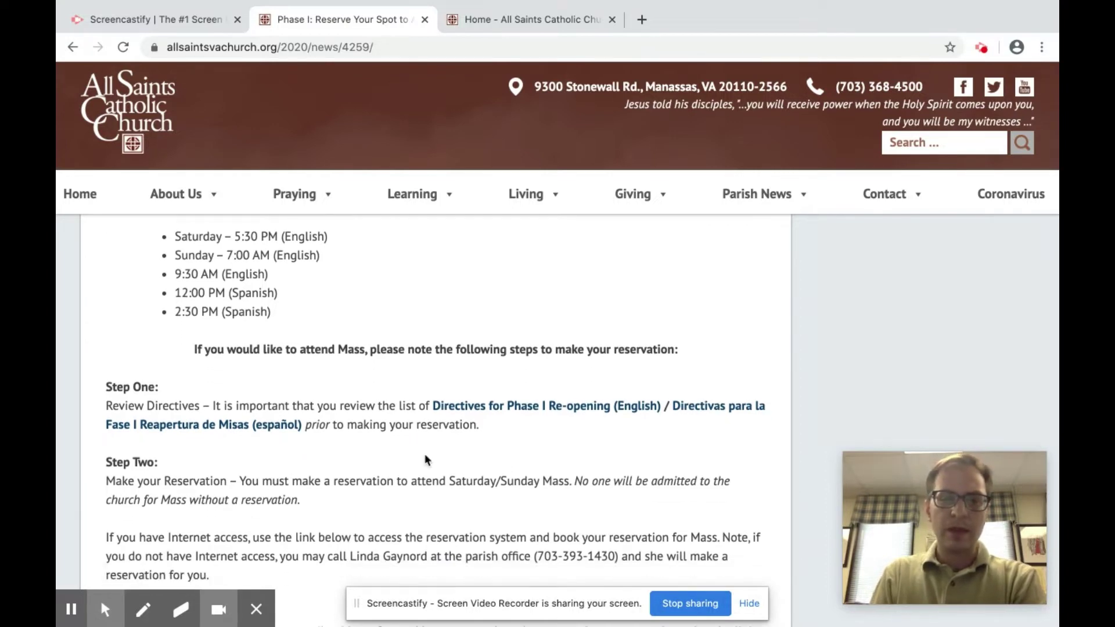
pyautogui.scroll(-6, 425, 460)
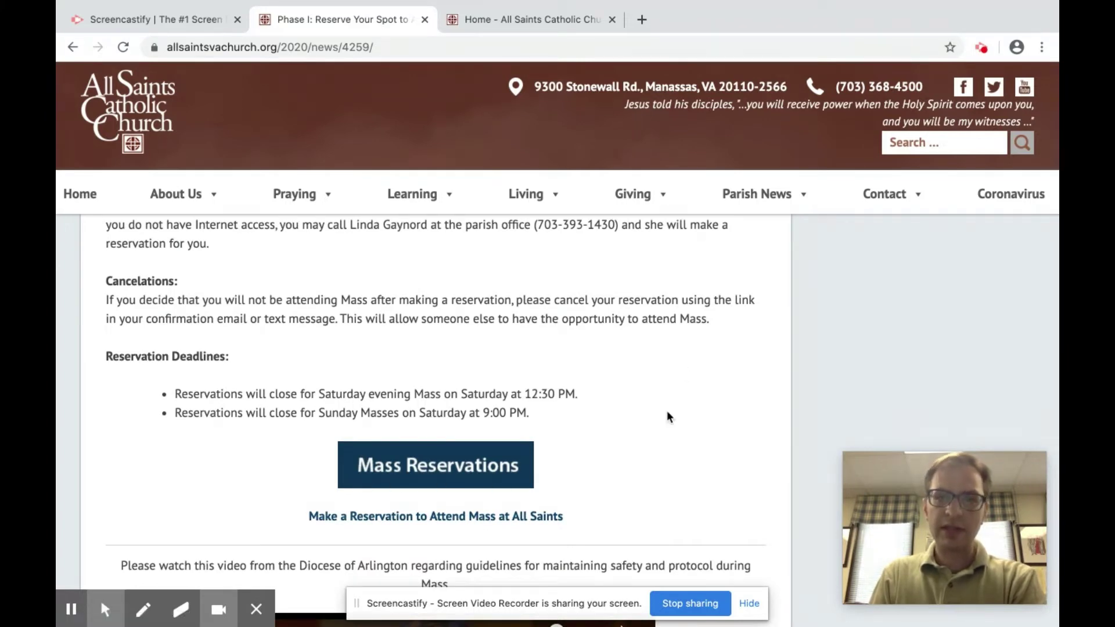
pyautogui.click(553, 19)
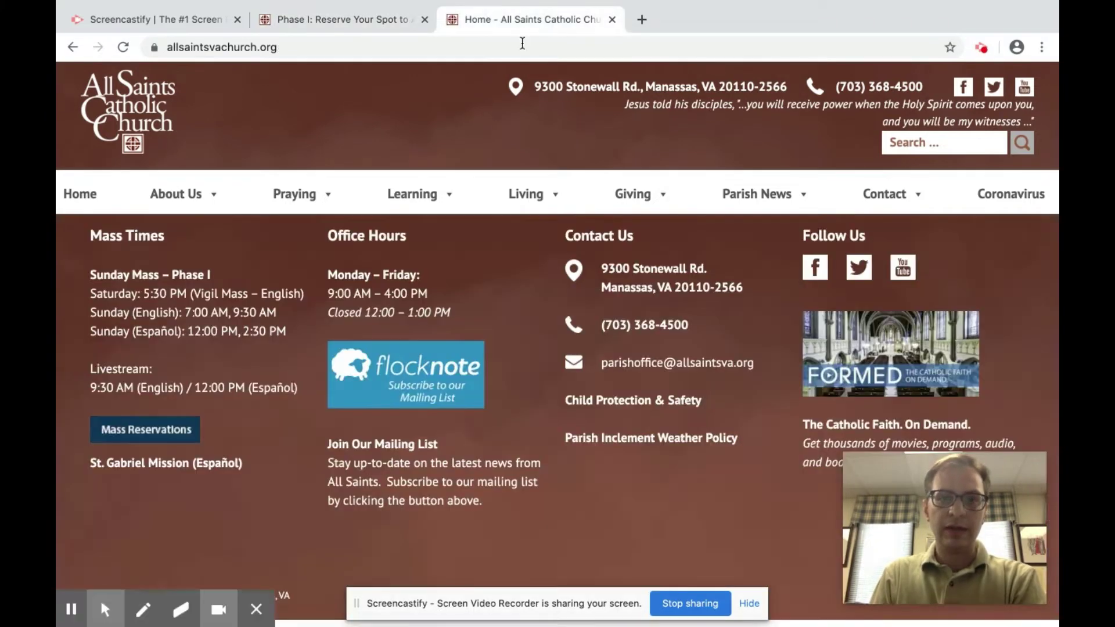
pyautogui.scroll(15, 434, 304)
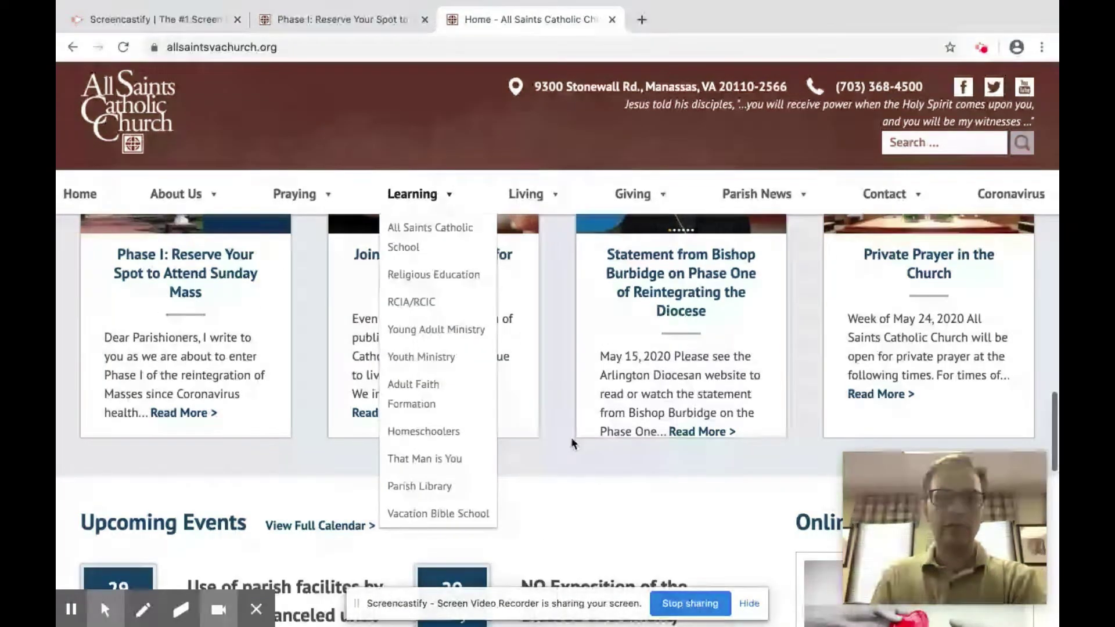
pyautogui.scroll(-20, 571, 441)
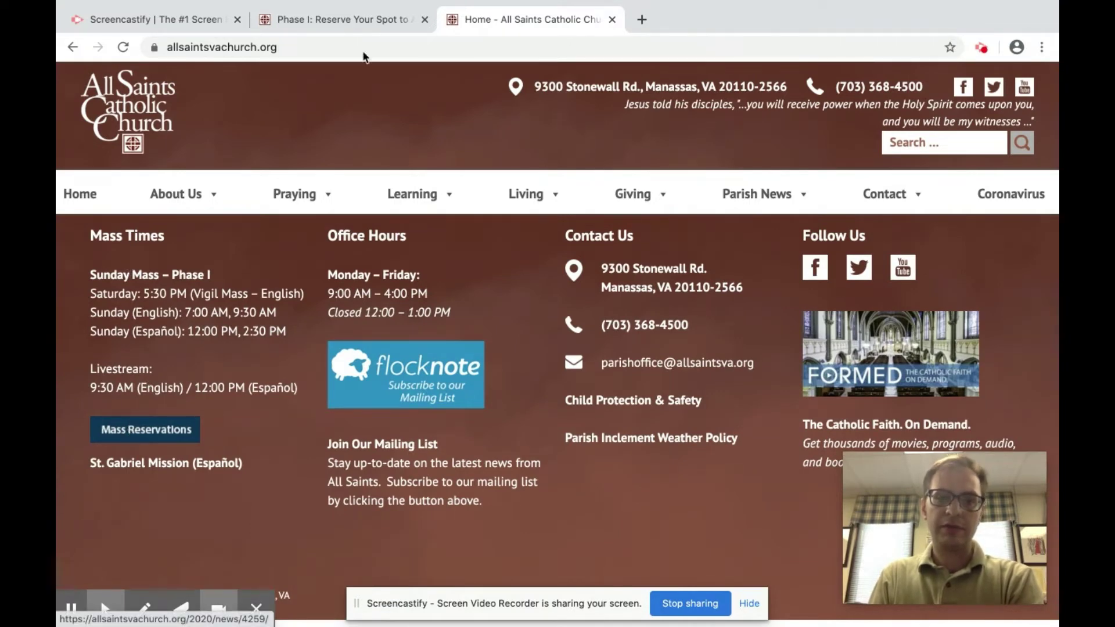
pyautogui.click(350, 23)
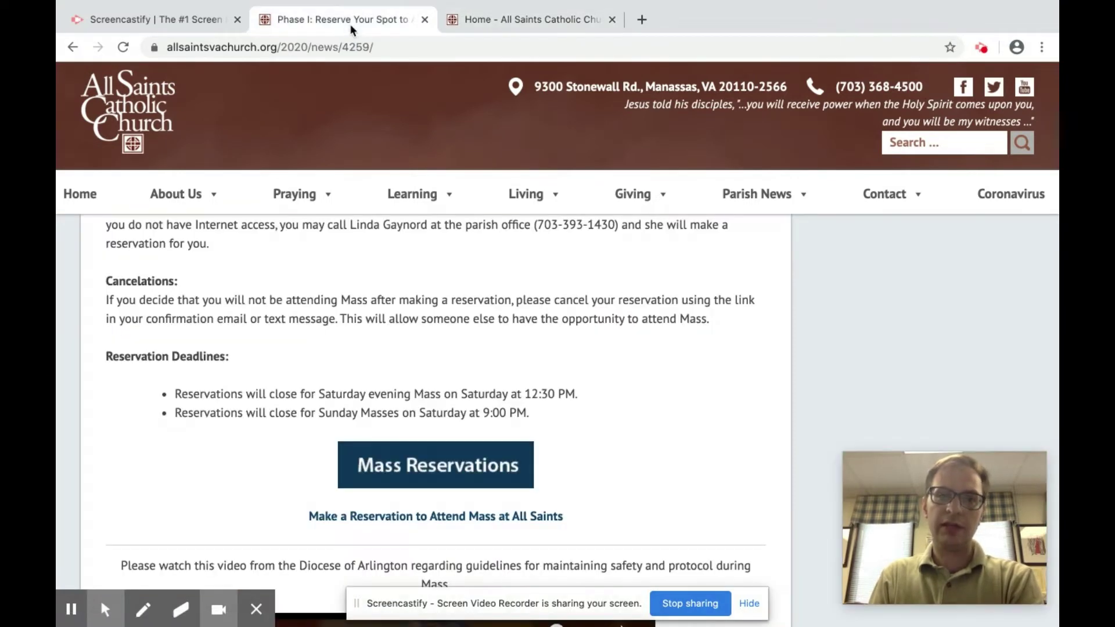
pyautogui.click(398, 459)
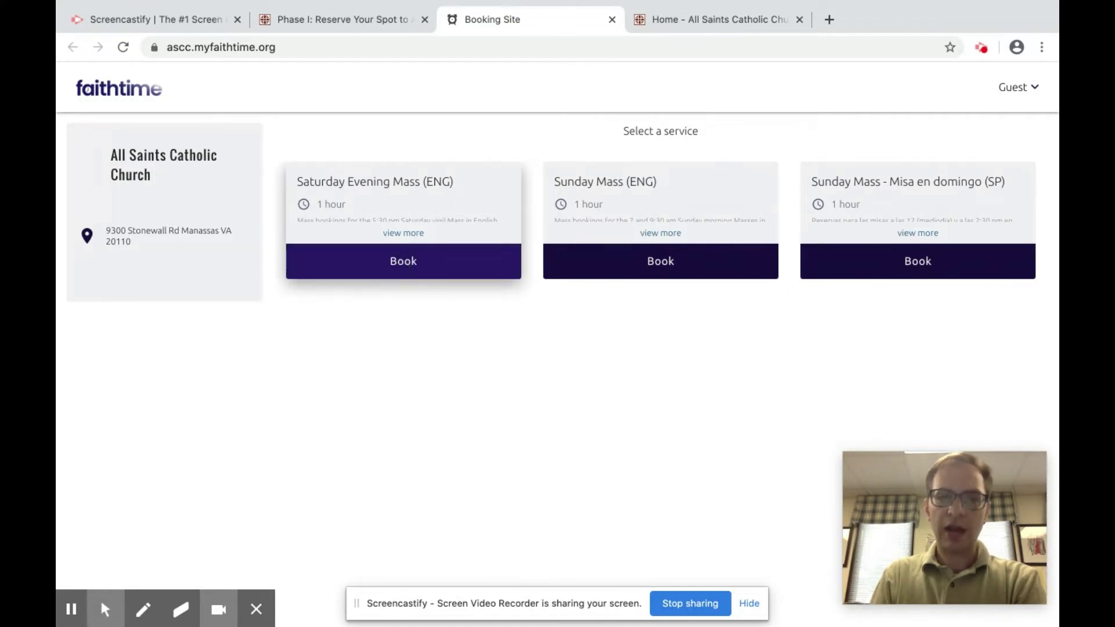
# - Book Saturday Evening Mass for May 30, 5:30 PM with 4 seats, then continue
pyautogui.click(405, 261)
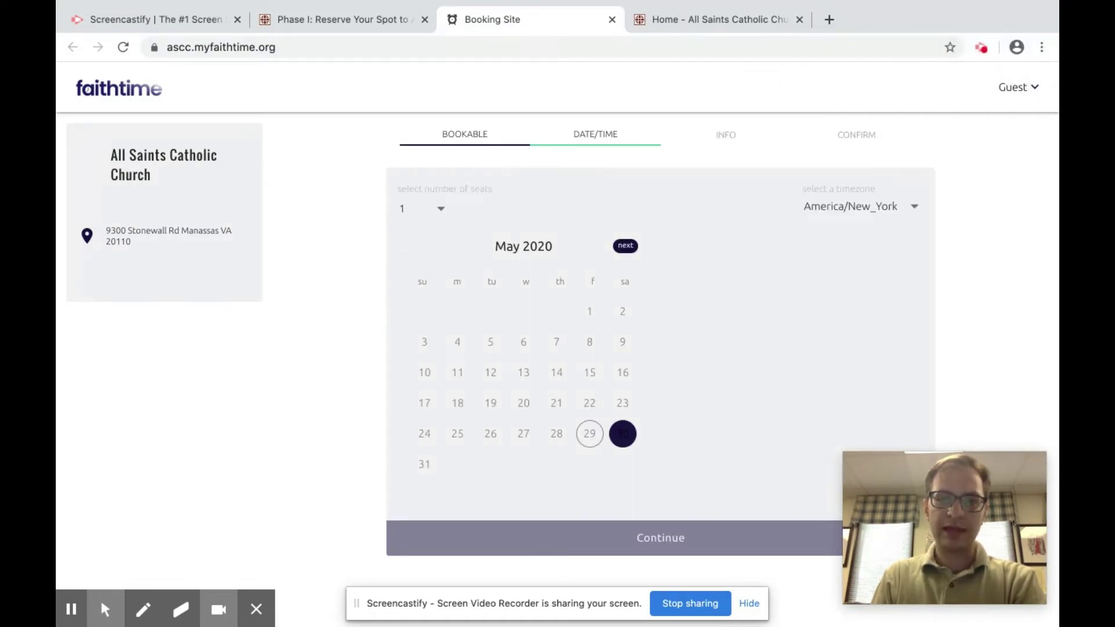
pyautogui.click(622, 434)
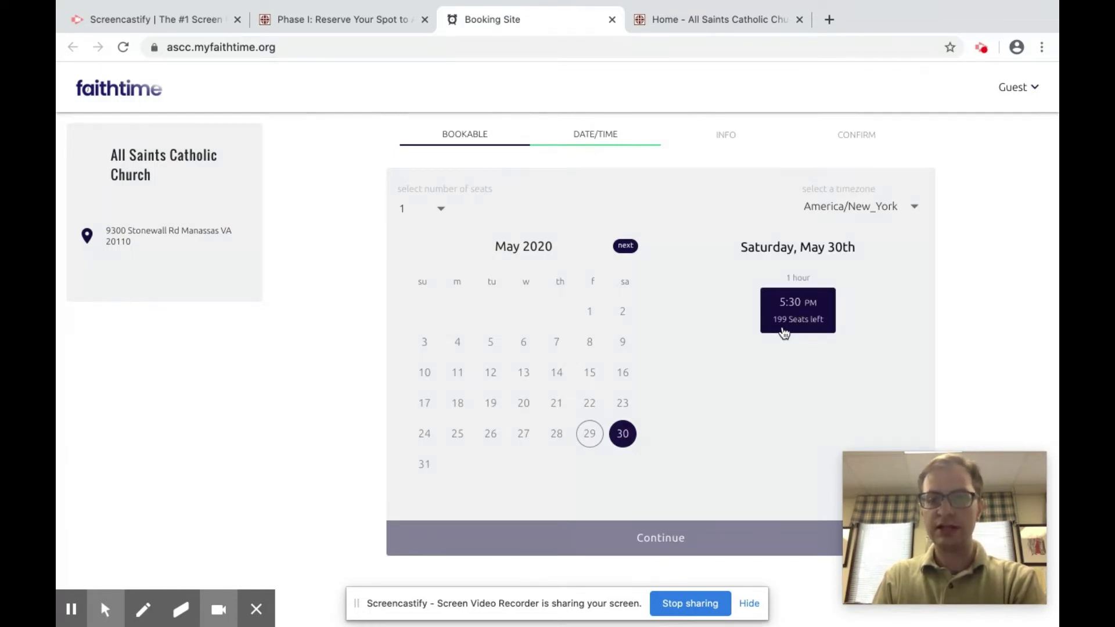
pyautogui.click(802, 323)
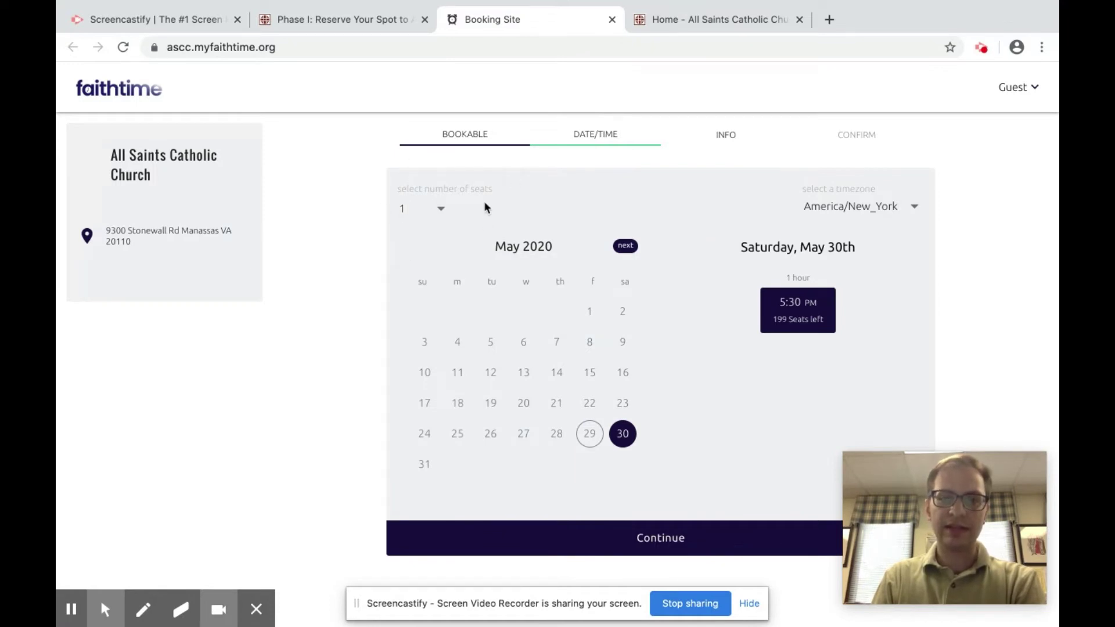
pyautogui.click(443, 211)
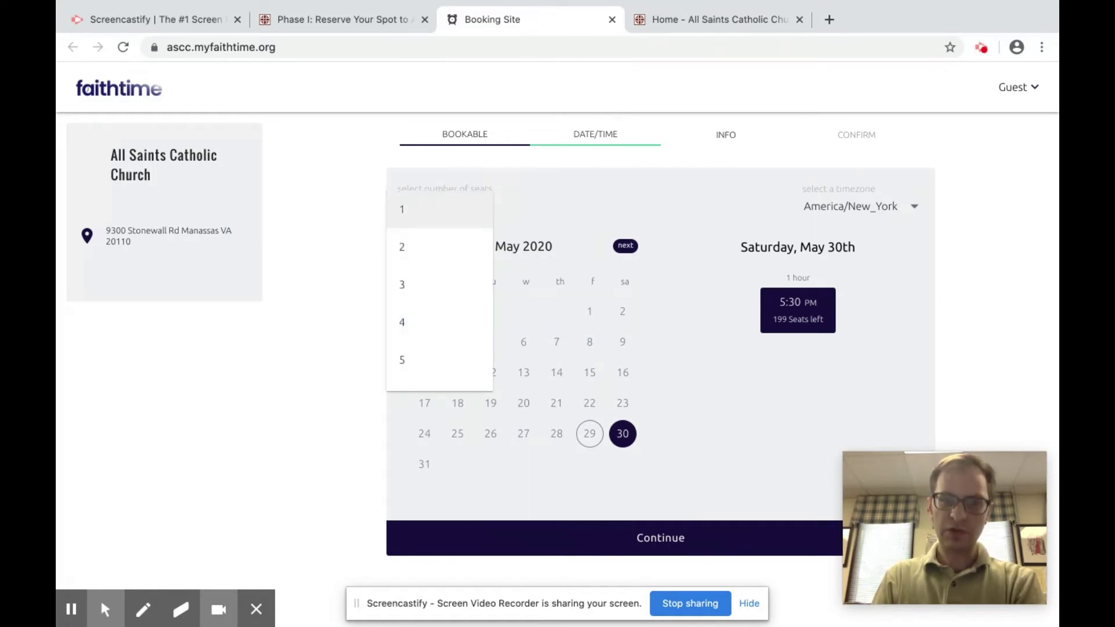
pyautogui.click(408, 321)
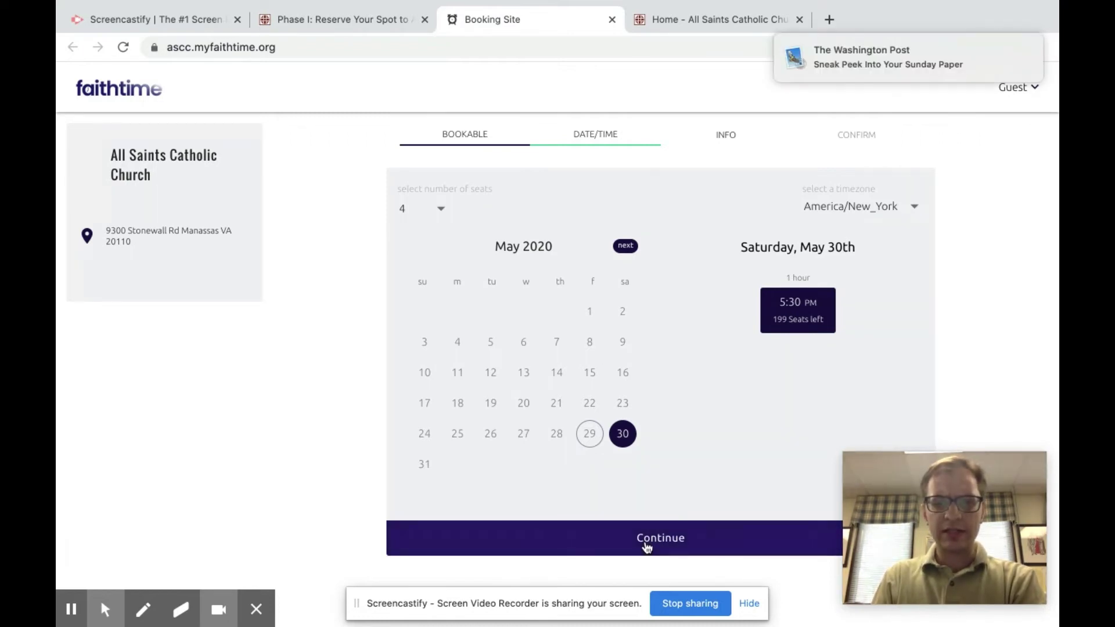
pyautogui.click(671, 525)
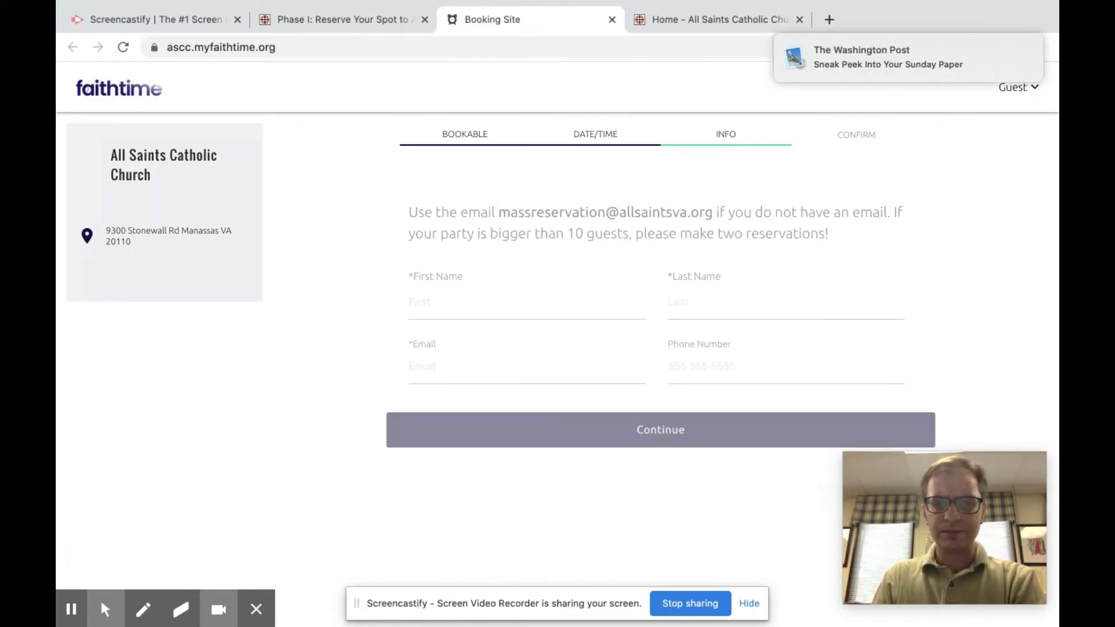
# - Enter the guest's first name, last name (fixing a typo) and e-mail address
pyautogui.click(450, 315)
pyautogui.press('Tab')
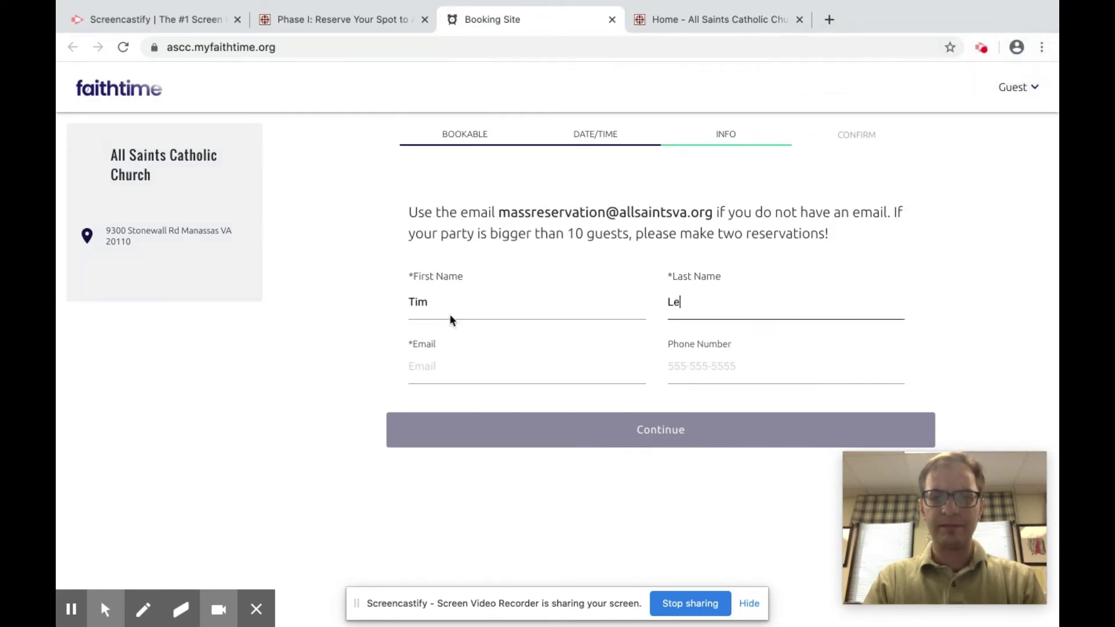
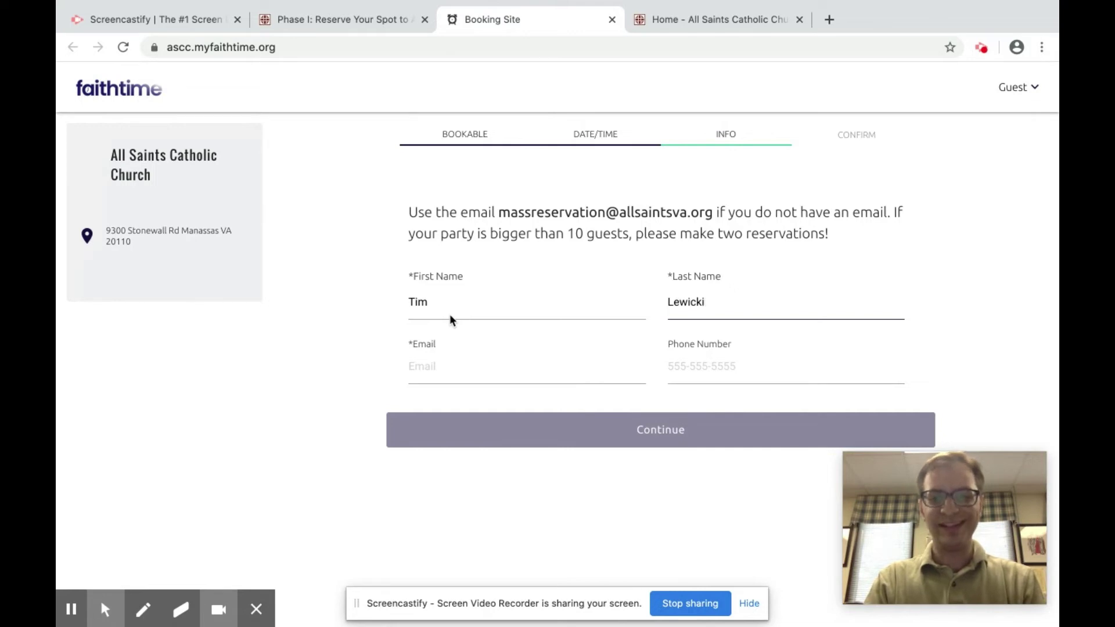
pyautogui.press('Tab')
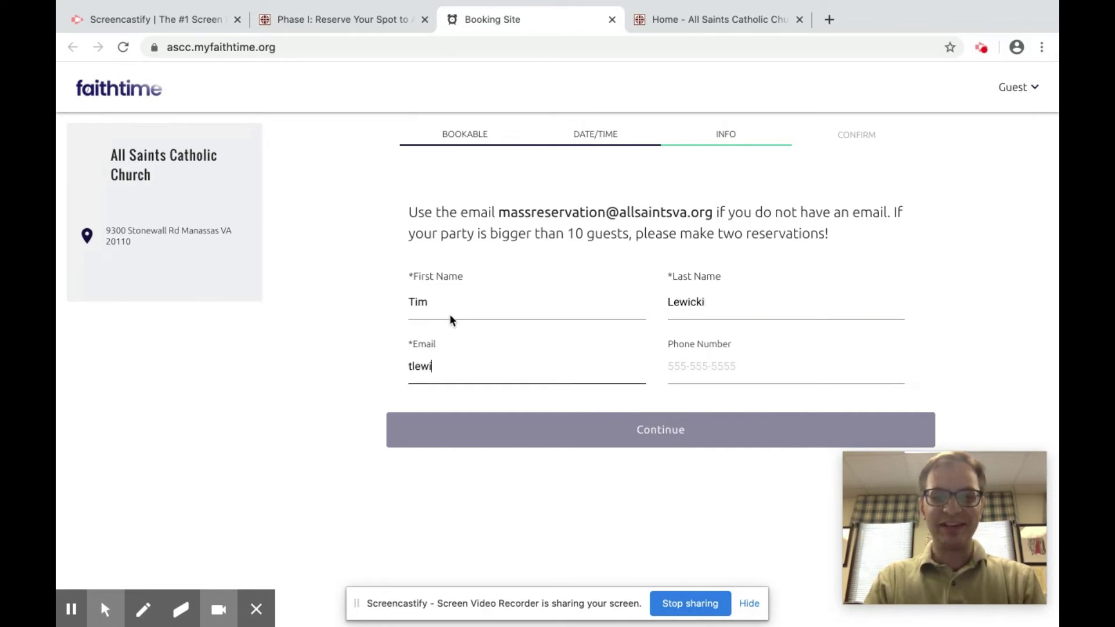
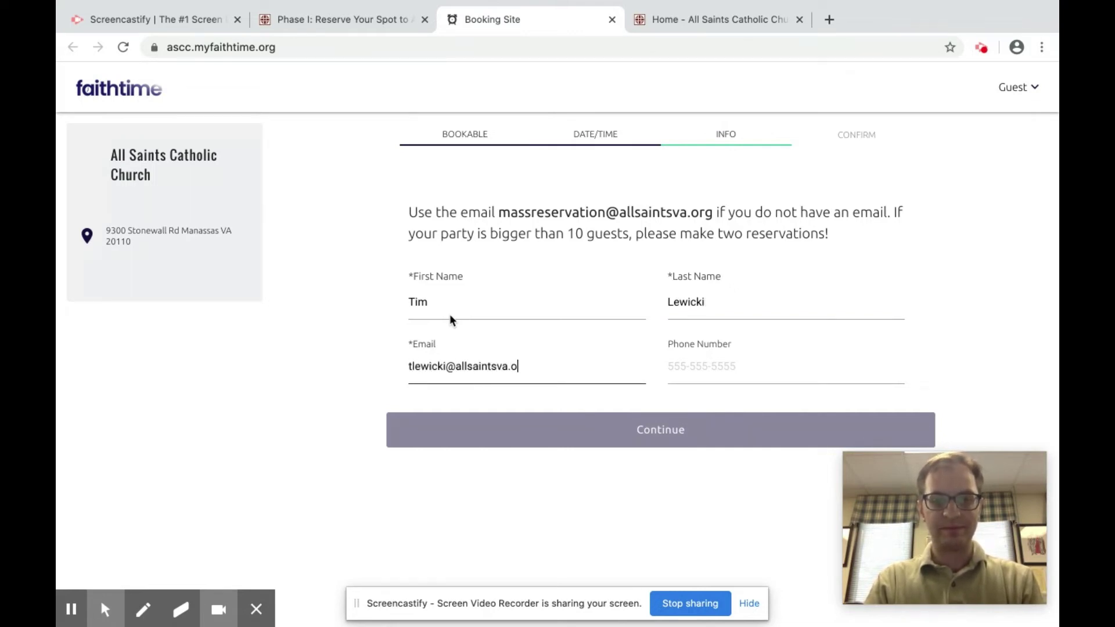
pyautogui.click(706, 368)
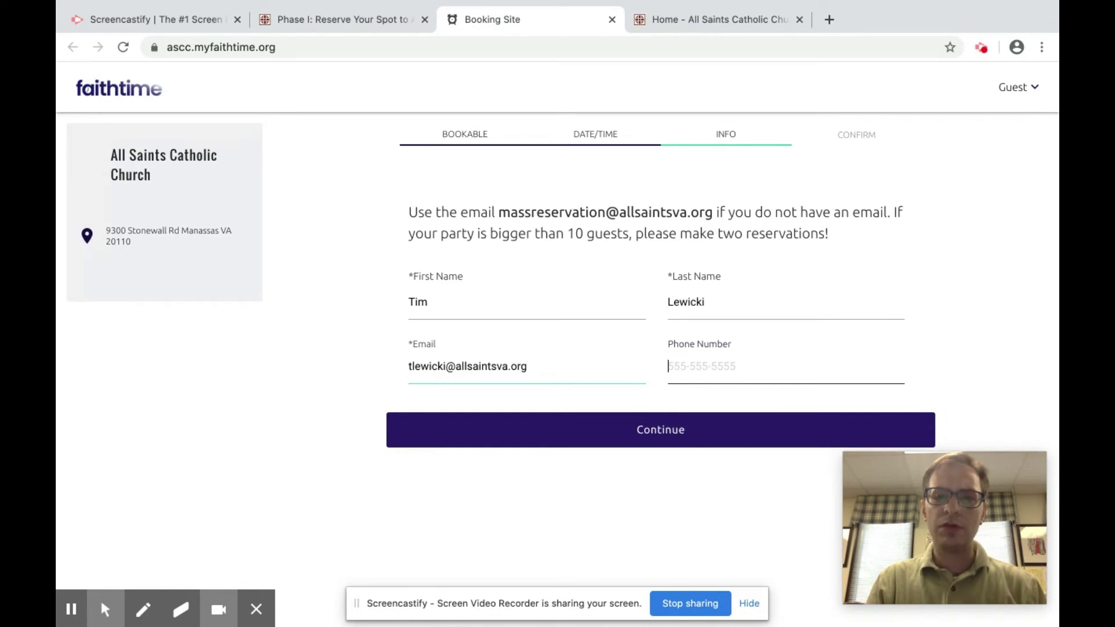
# - Continue to the confirmation summary and review the May 30, 5:30 PM, 4-seat booking
pyautogui.click(666, 427)
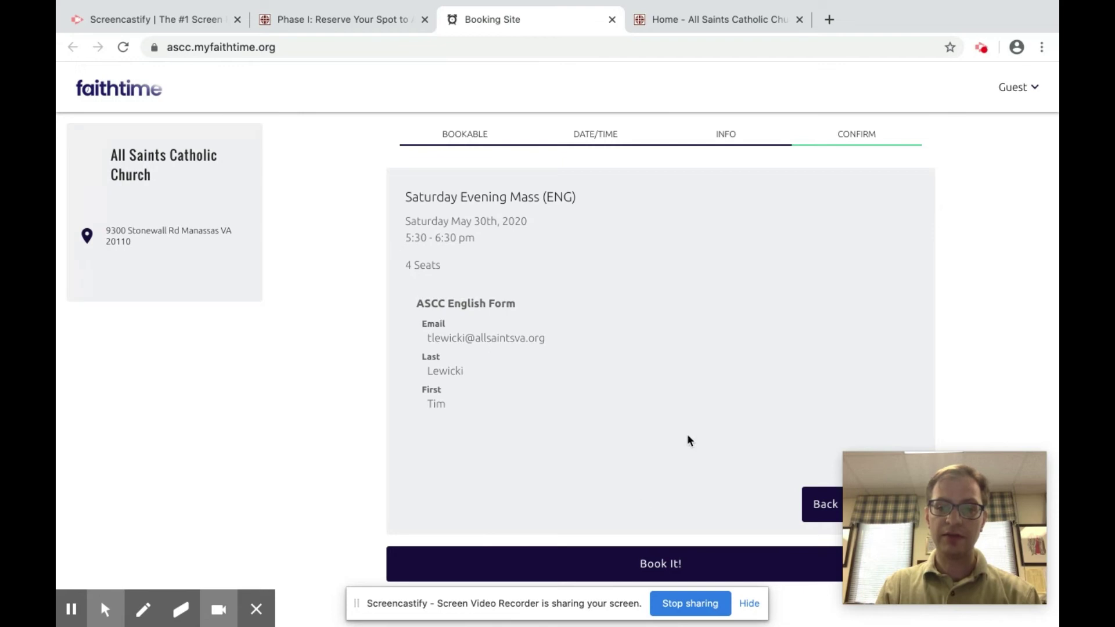
pyautogui.scroll(-1, 687, 433)
# - Submit the reservation with Book It! to reach the Thank You page
pyautogui.click(658, 566)
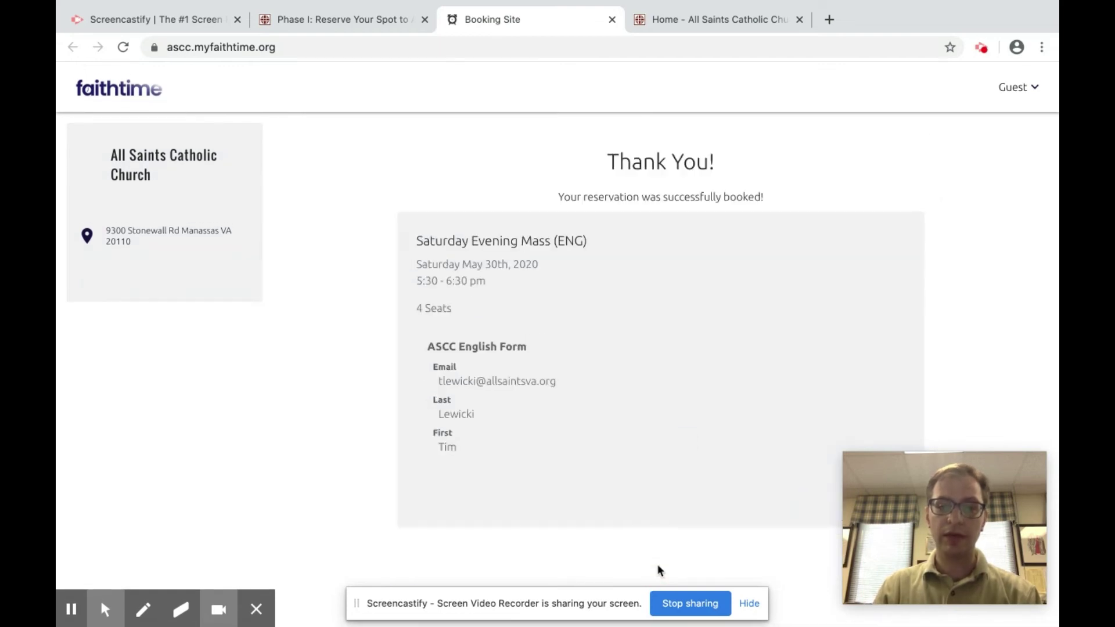